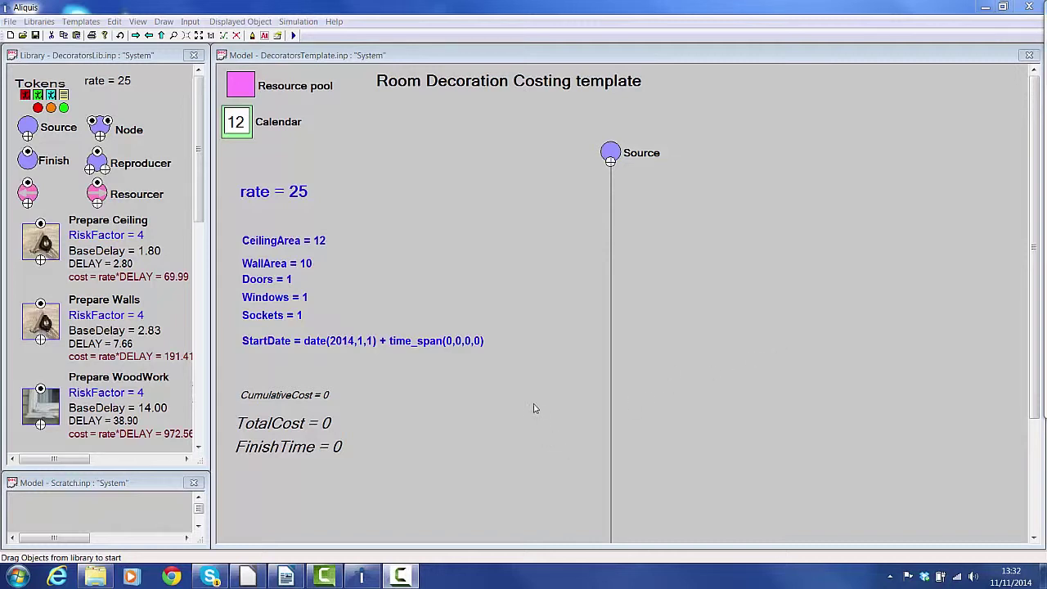
Set the model's CeilingArea to 15 and WallArea to 12
double_click(290, 240)
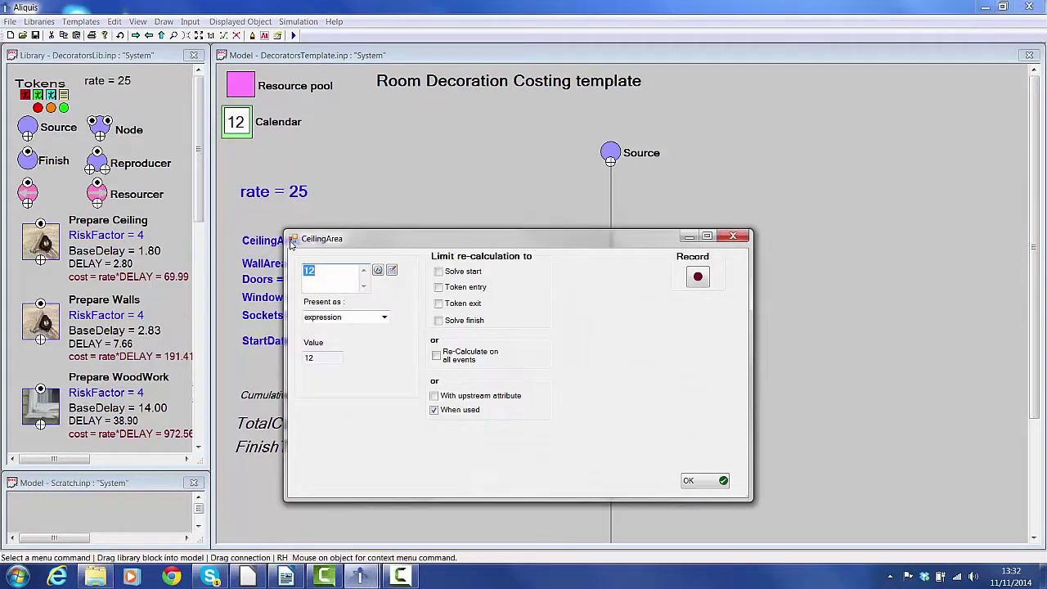
type("15")
left_click(691, 482)
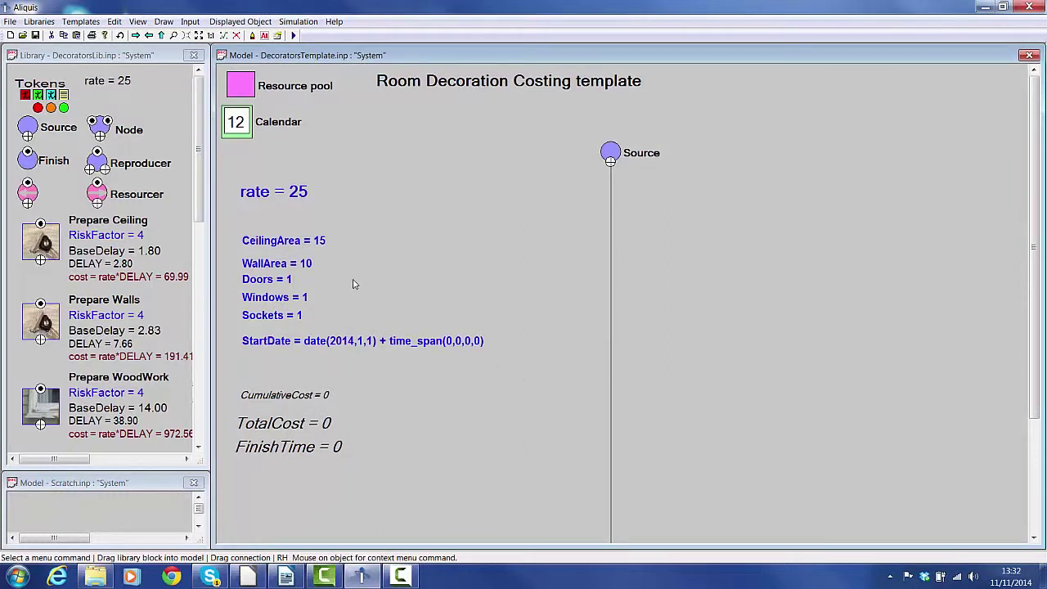
double_click(306, 265)
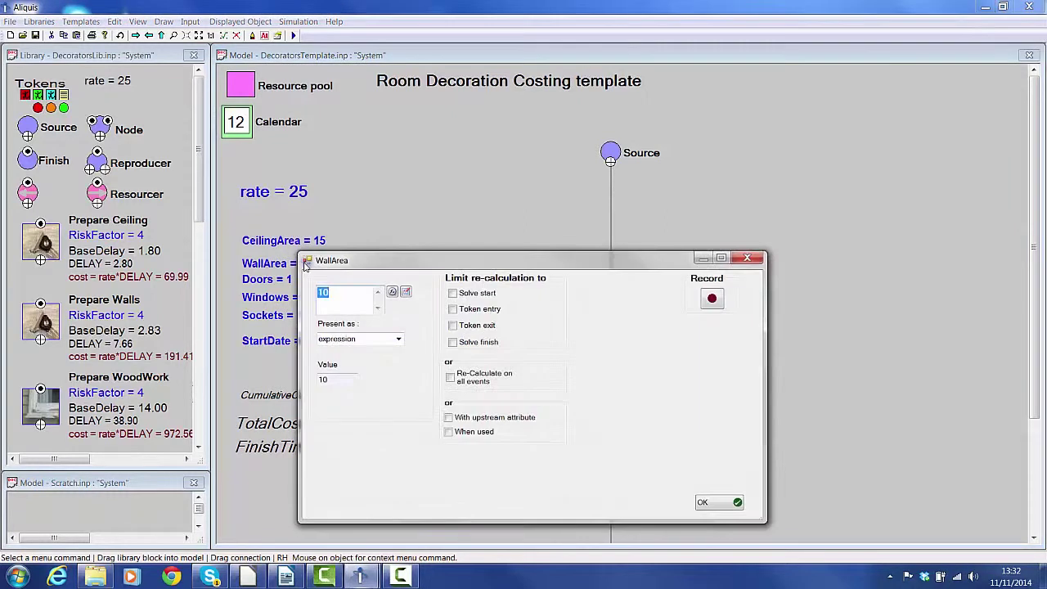
type("12")
left_click(709, 504)
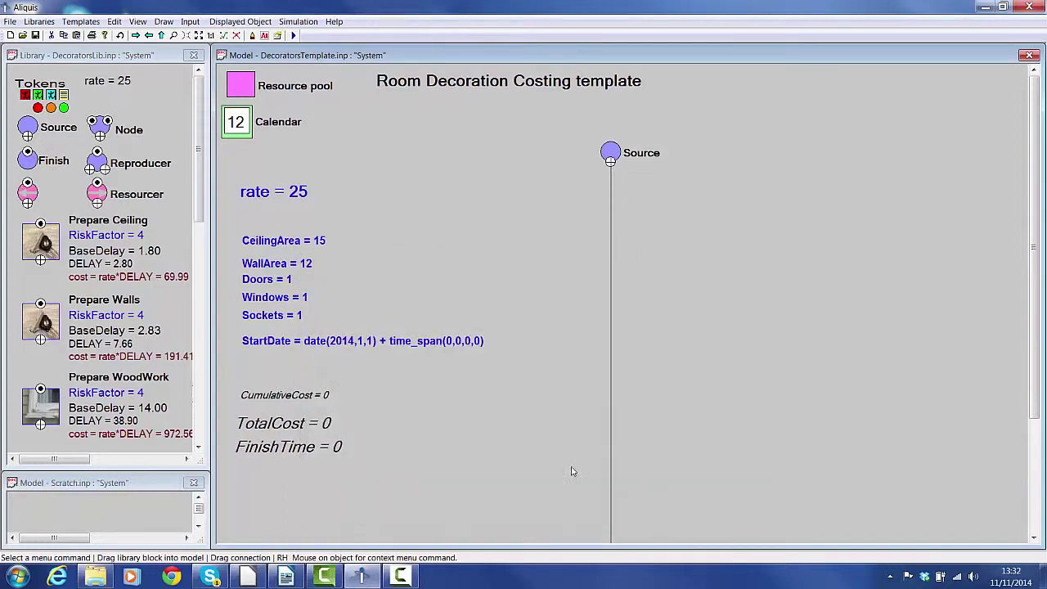
Set Sockets to 3 and the StartDate to today's date, 11/11/2014
double_click(297, 316)
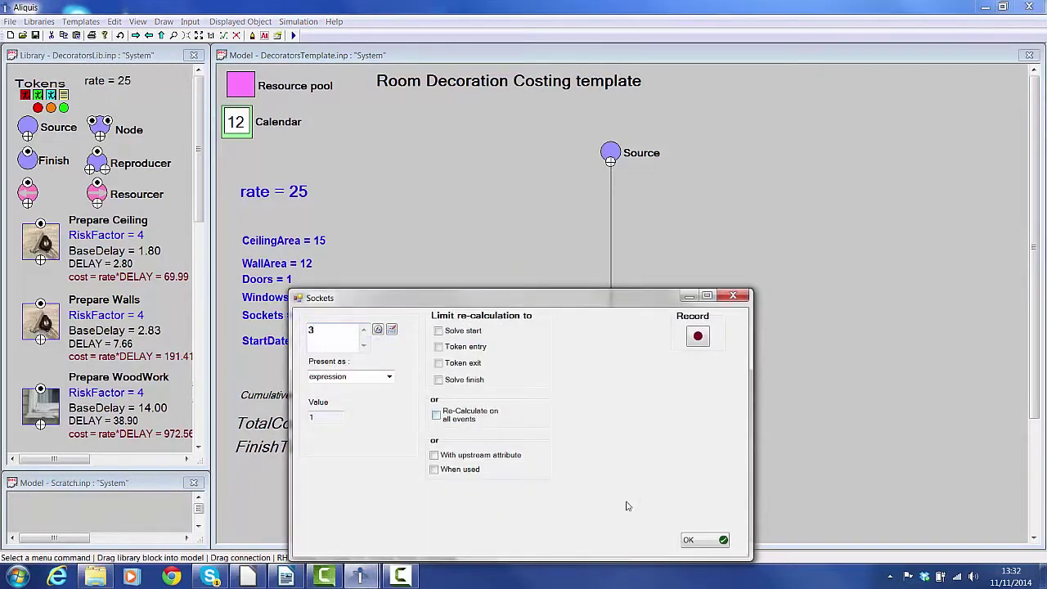
type("3")
left_click(690, 541)
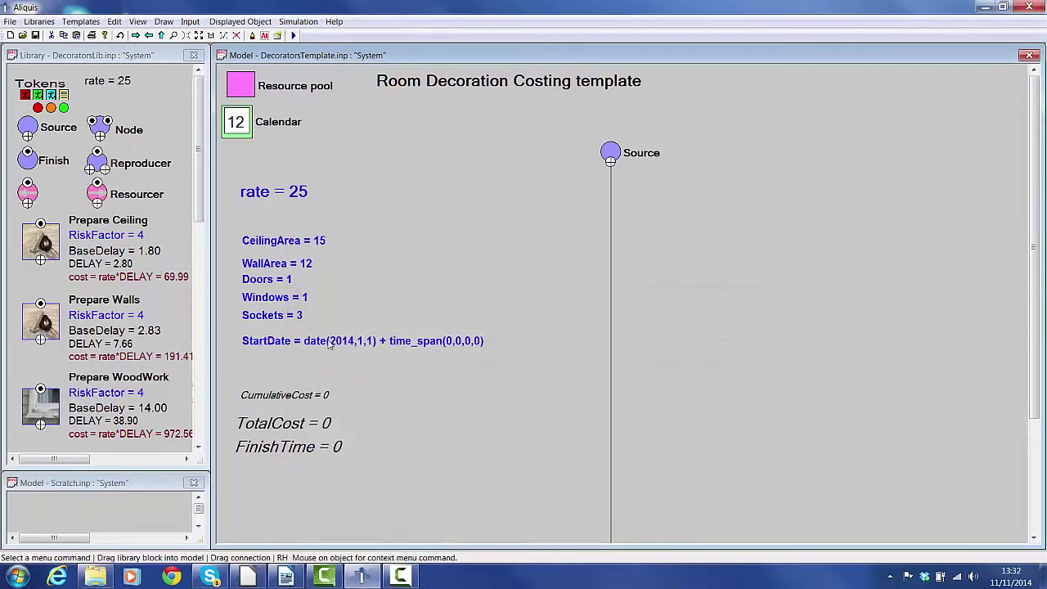
double_click(330, 345)
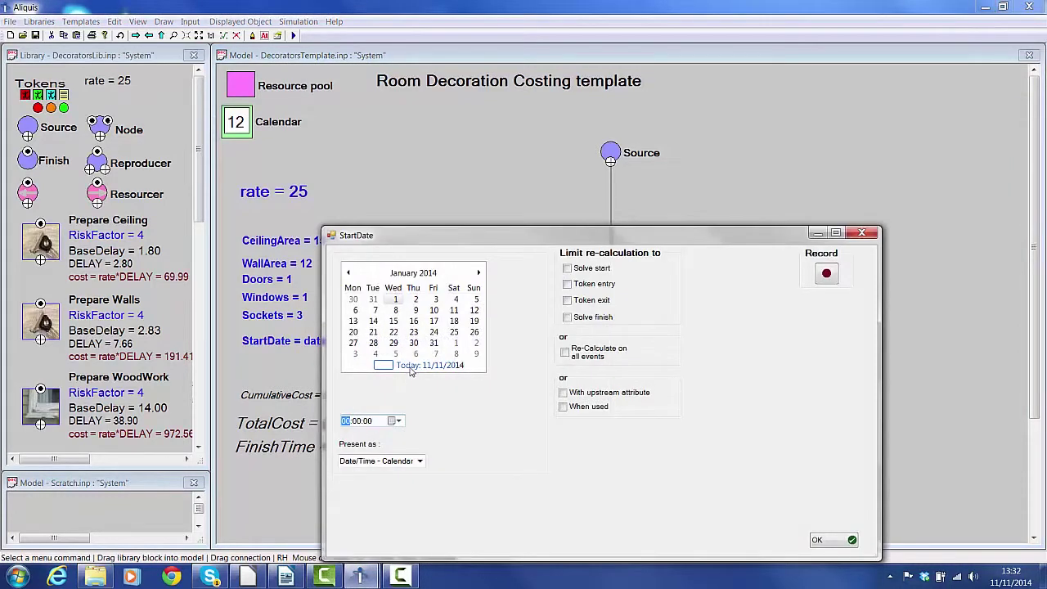
left_click(411, 368)
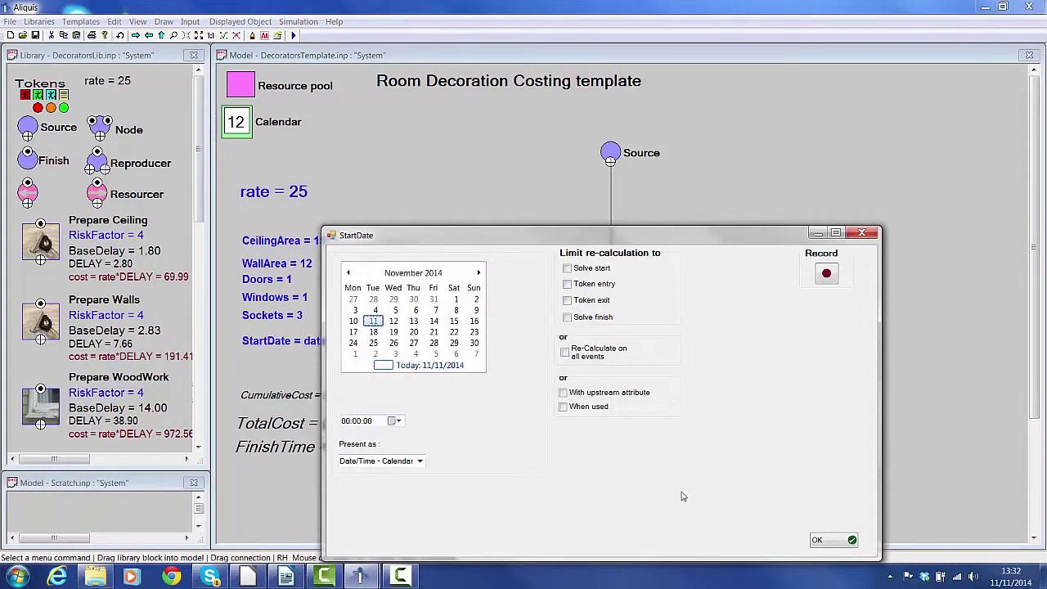
left_click(818, 539)
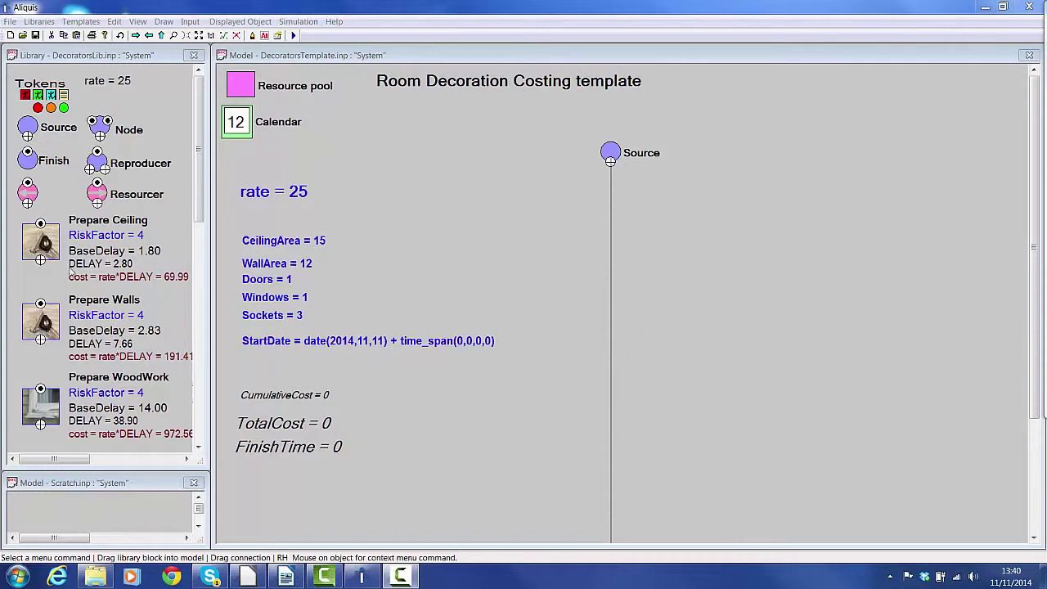
Insert the Prepare Ceiling, Prepare Walls and Prepare WoodWork library blocks in that order on the flow line below Source
left_click_drag(45, 243, 612, 221)
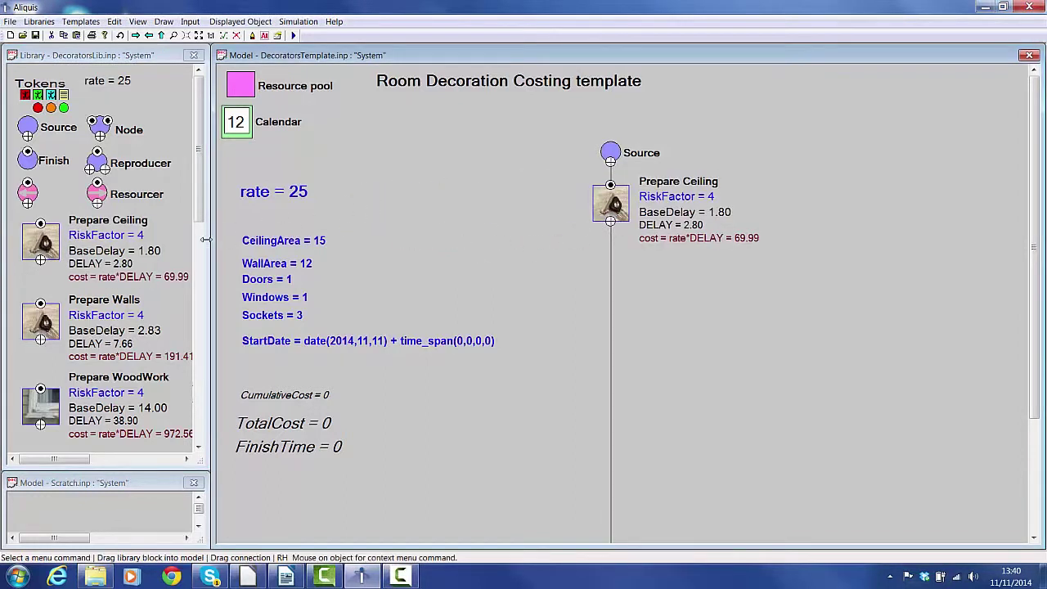
left_click_drag(46, 325, 611, 304)
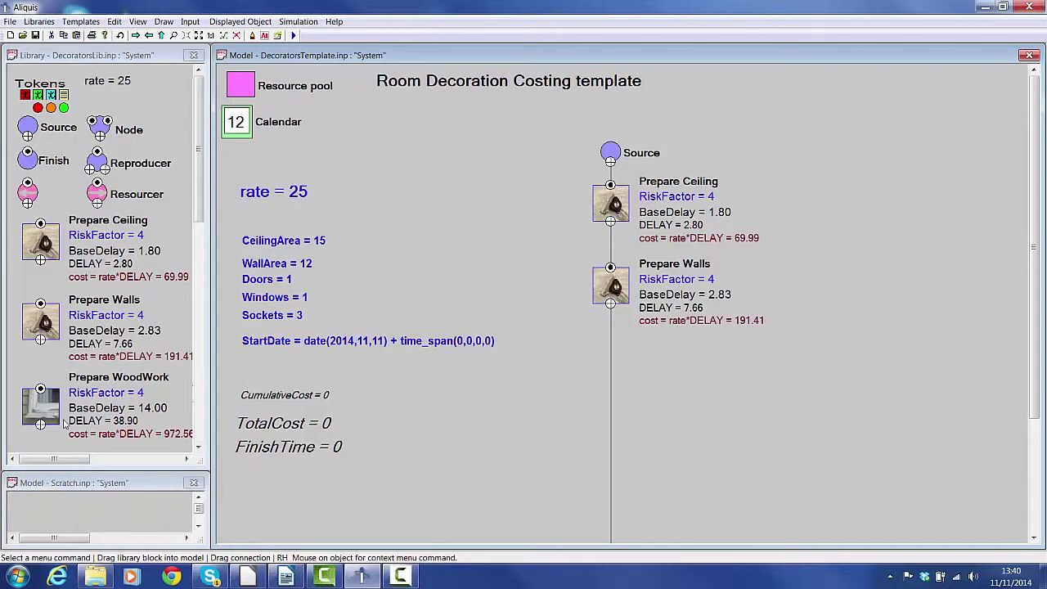
left_click_drag(41, 405, 612, 383)
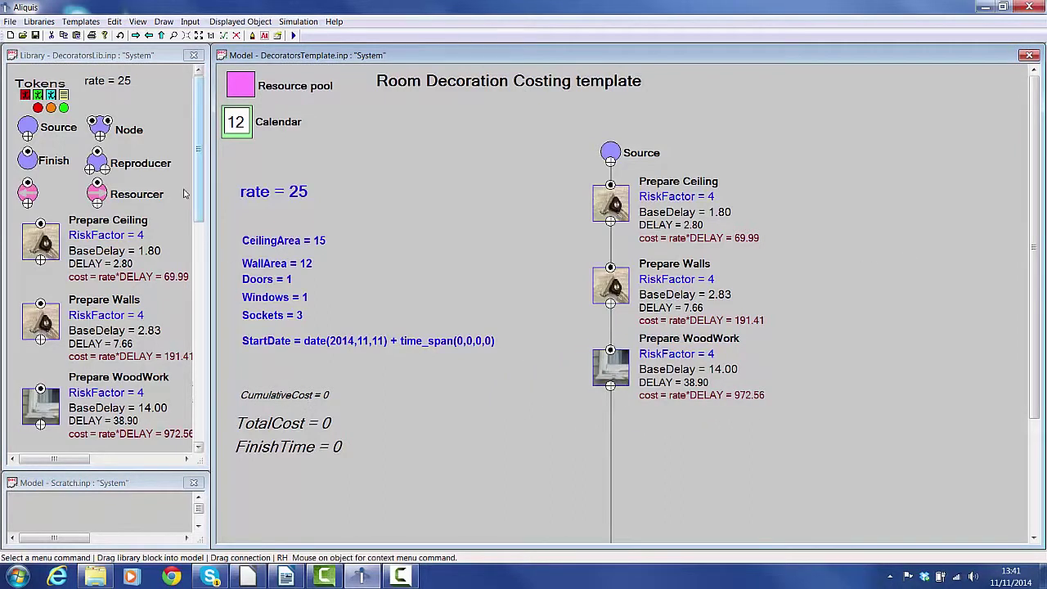
Insert the Paint Ceiling and Paint Walls library blocks on the flow line below Prepare WoodWork
left_click_drag(198, 204, 222, 310)
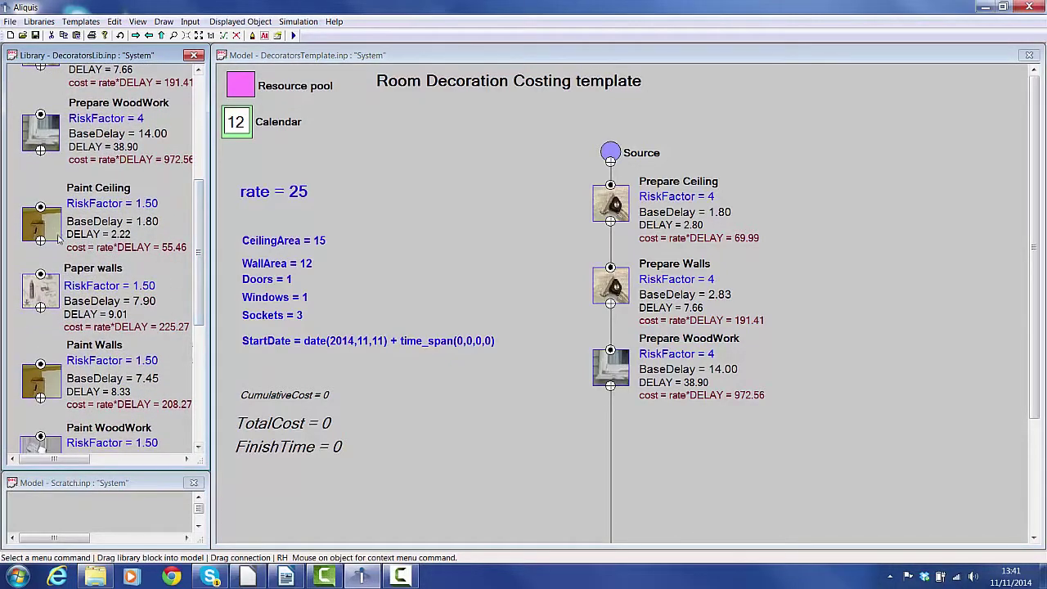
mouse_move(45, 232)
left_mouse_down()
mouse_move(585, 461)
mouse_move(615, 451)
mouse_move(613, 460)
left_mouse_up()
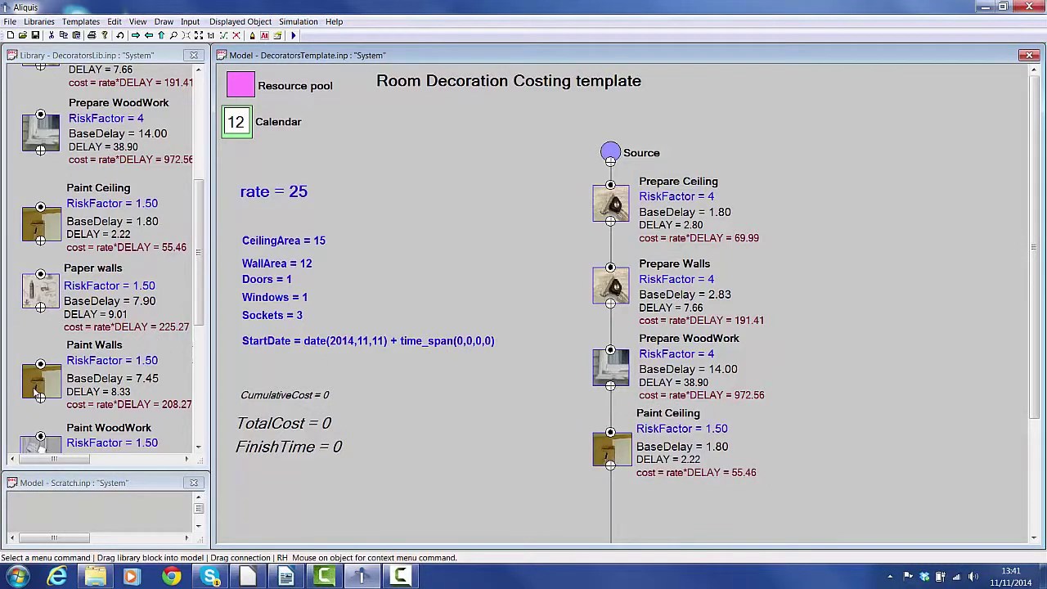
mouse_move(34, 391)
left_mouse_down()
mouse_move(300, 489)
mouse_move(612, 530)
left_mouse_up()
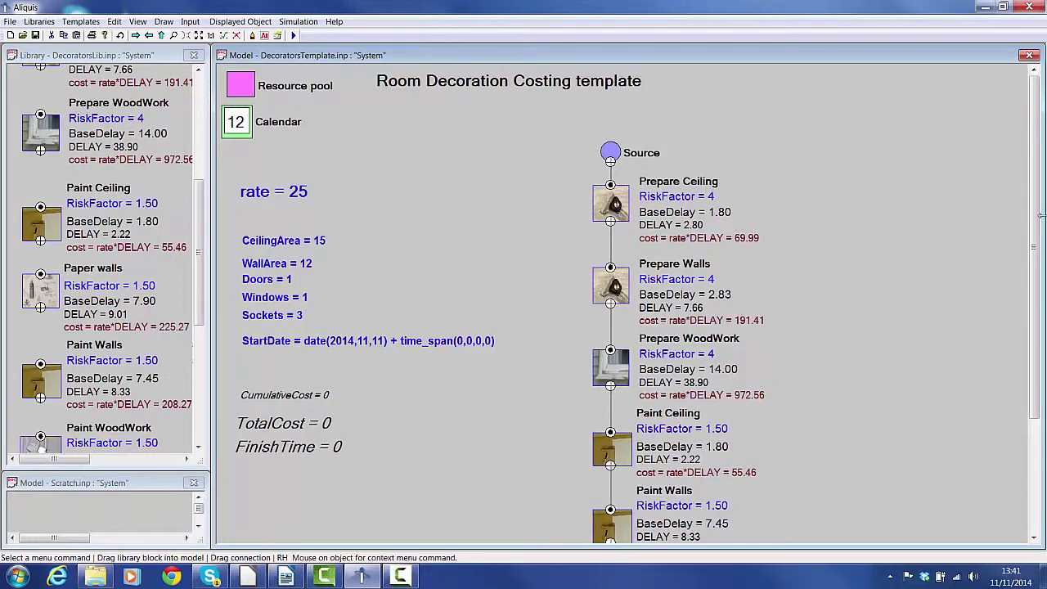
Move the Finish node further down to make room and insert the Paint WoodWork block between Paint Walls and Finish
left_click_drag(1033, 247, 1033, 360)
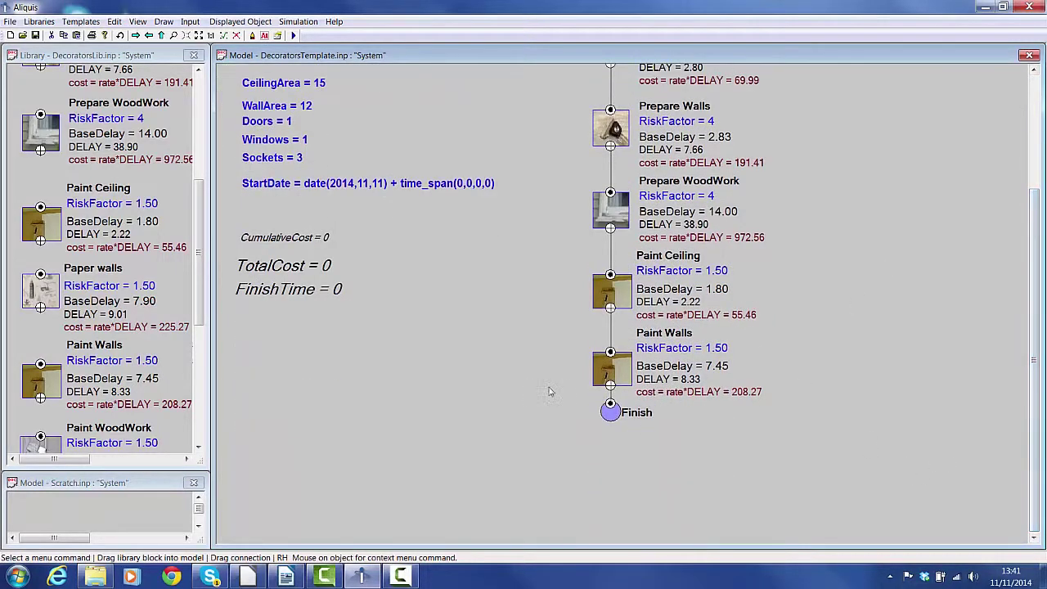
left_click_drag(610, 413, 607, 528)
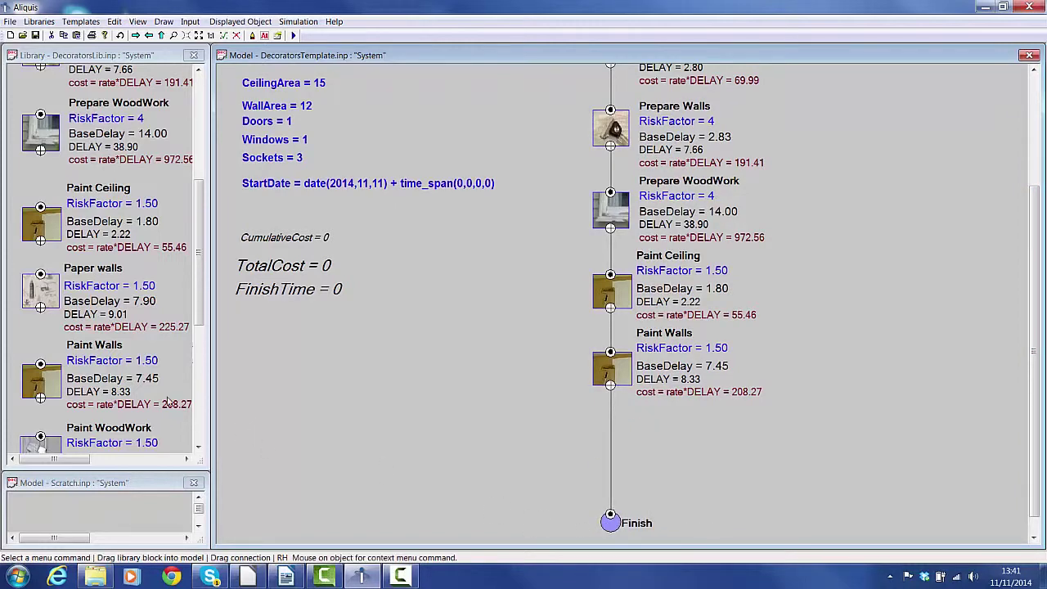
scroll(195, 352, "down", 1)
scroll(194, 351, "down", 2)
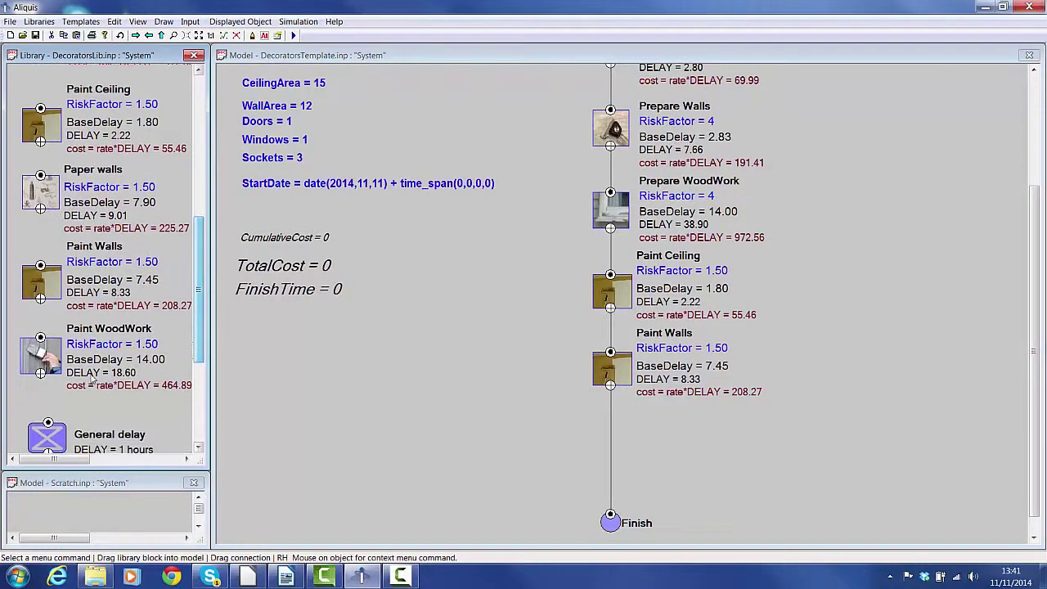
mouse_move(94, 376)
left_mouse_down()
mouse_move(107, 388)
mouse_move(589, 475)
left_mouse_up()
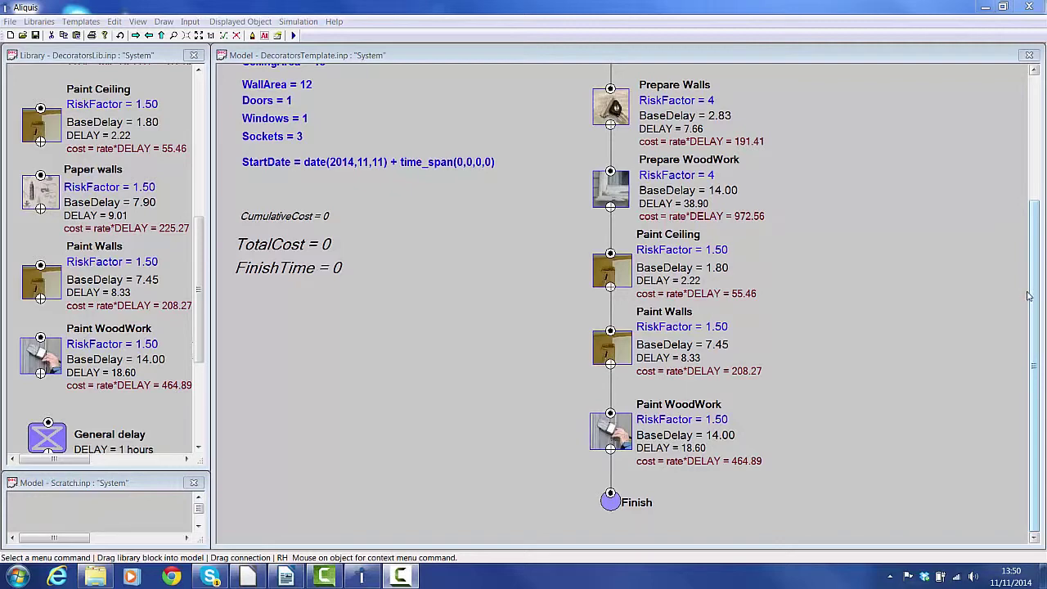
Set the RiskFactor of the Prepare Ceiling block in the model to 3
left_click_drag(1028, 297, 1019, 206)
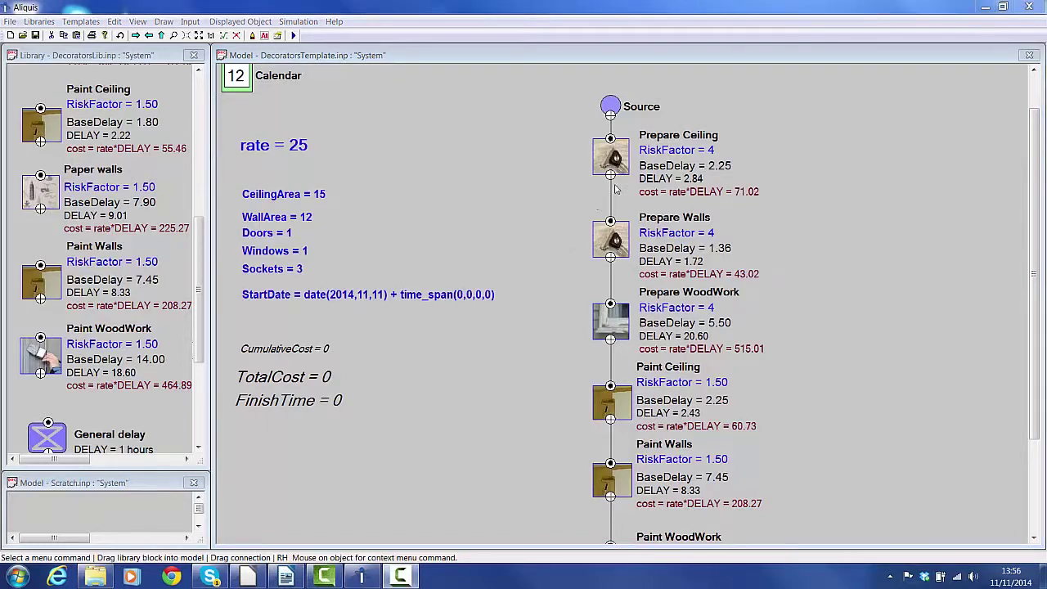
left_click(652, 158)
double_click(652, 155)
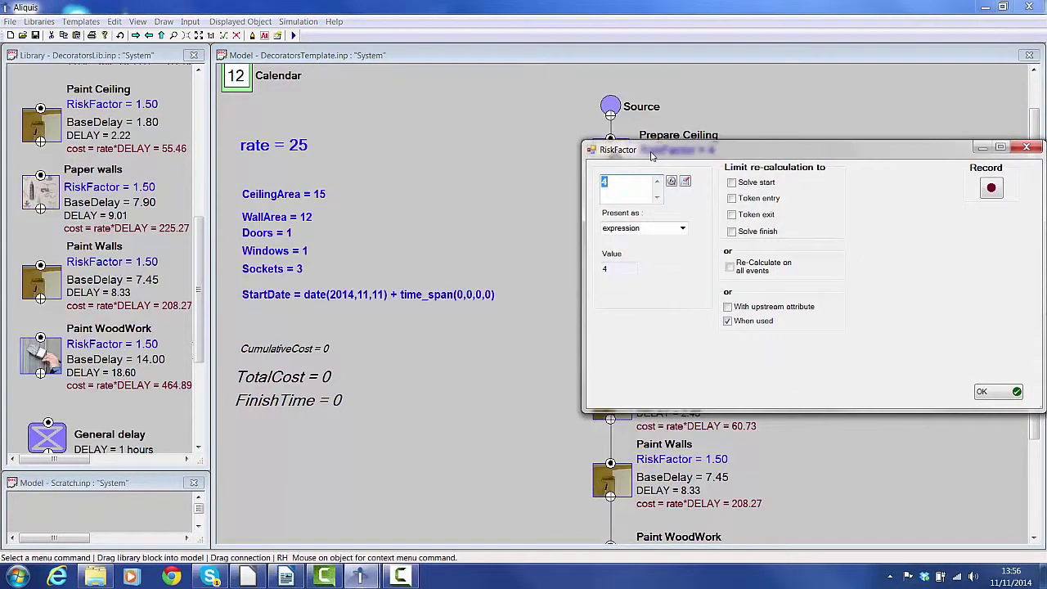
type("3")
key("Return")
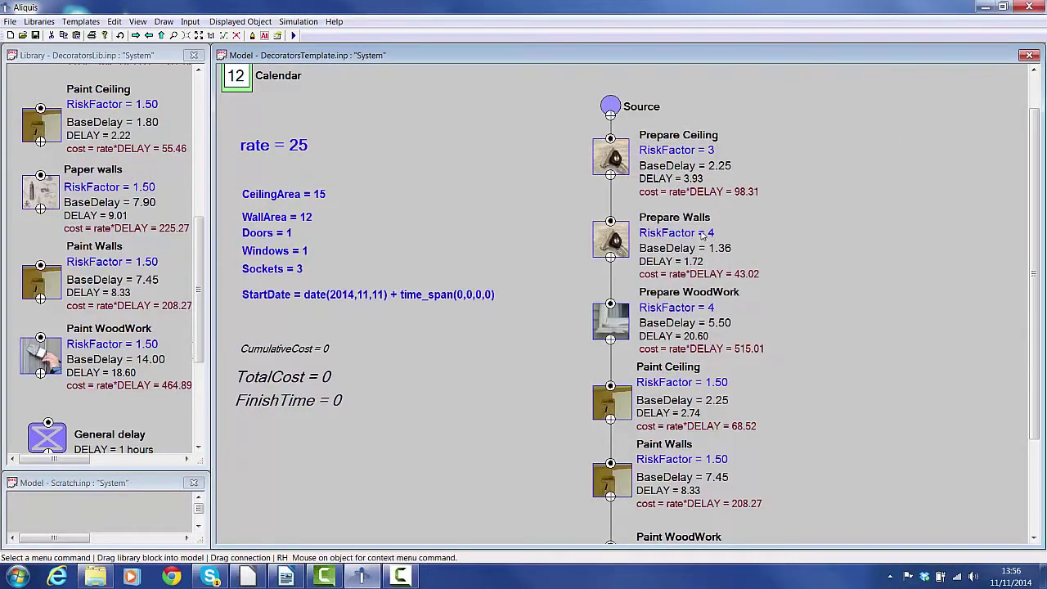
Set the RiskFactor of Prepare Walls to 3.5 and of Prepare WoodWork to 2
double_click(702, 233)
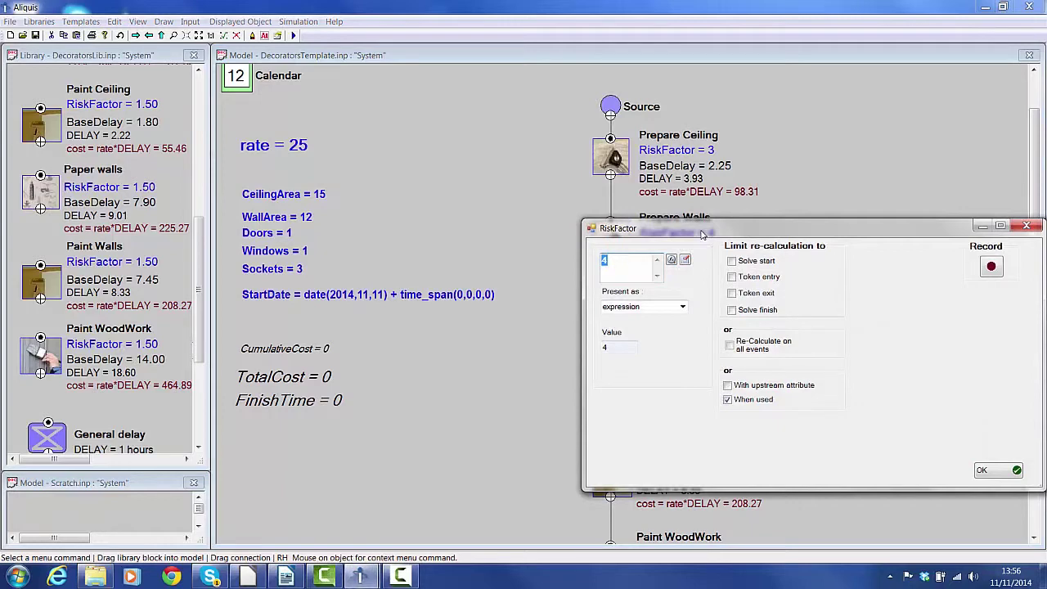
type("3.5")
left_click(984, 471)
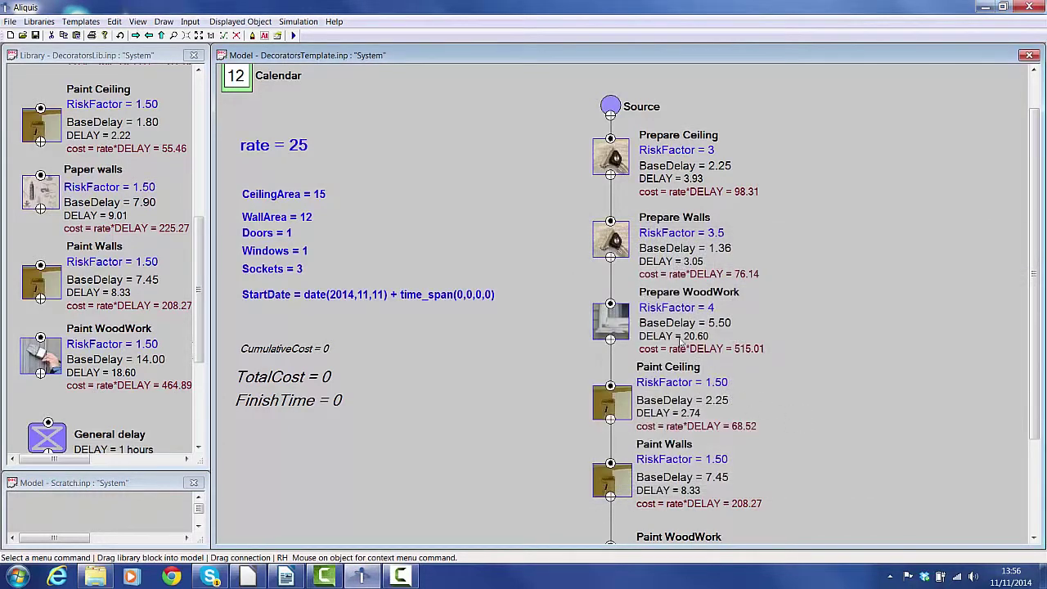
double_click(670, 307)
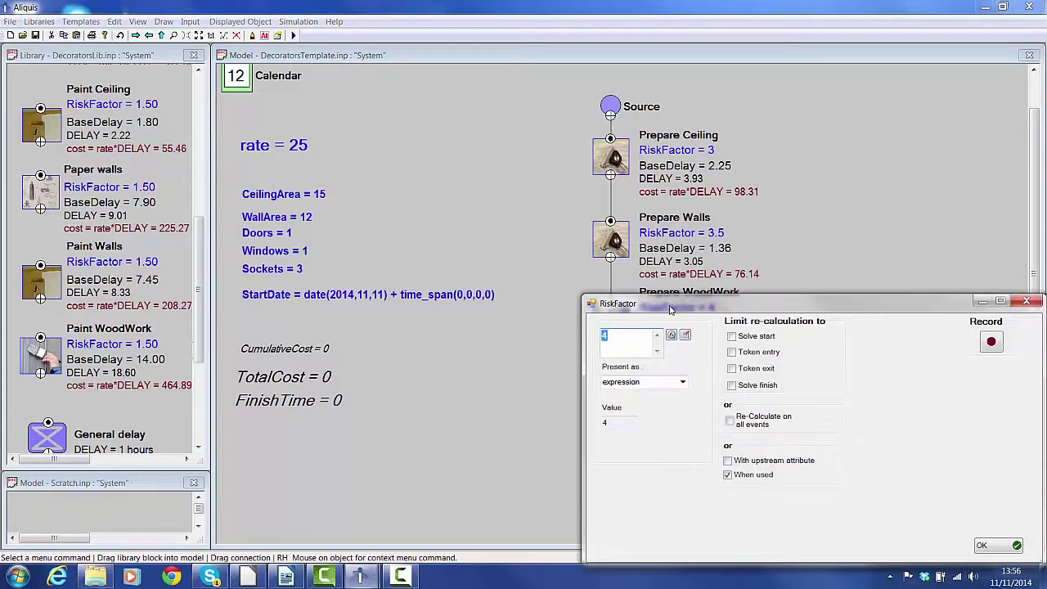
type("2")
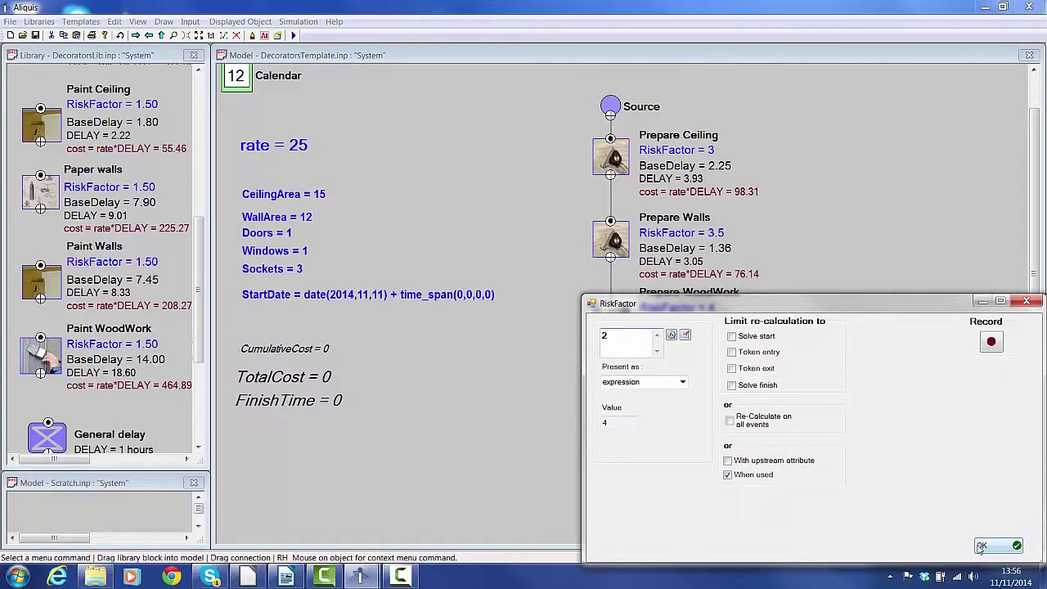
left_click(982, 545)
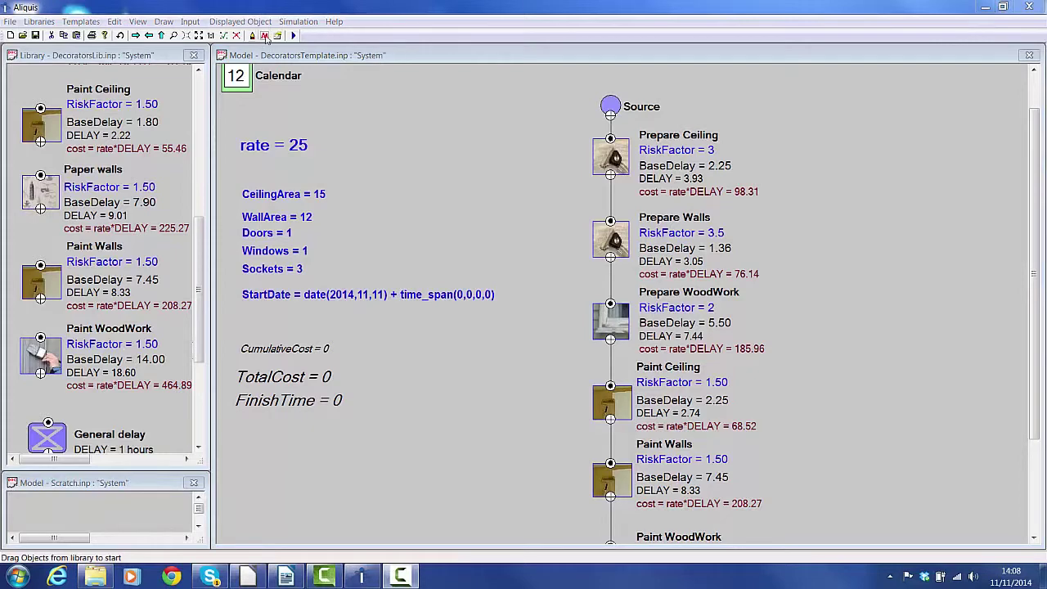
Solve the model with time-based step solving until the token has passed through every task, and dismiss the completion message
left_click(293, 36)
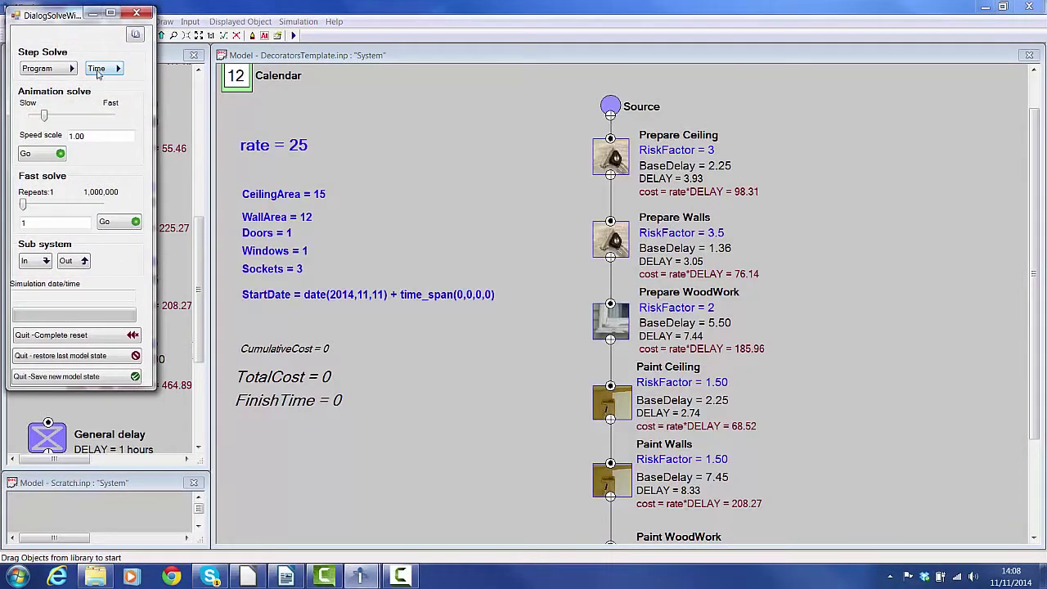
left_click(98, 71)
left_click(98, 74)
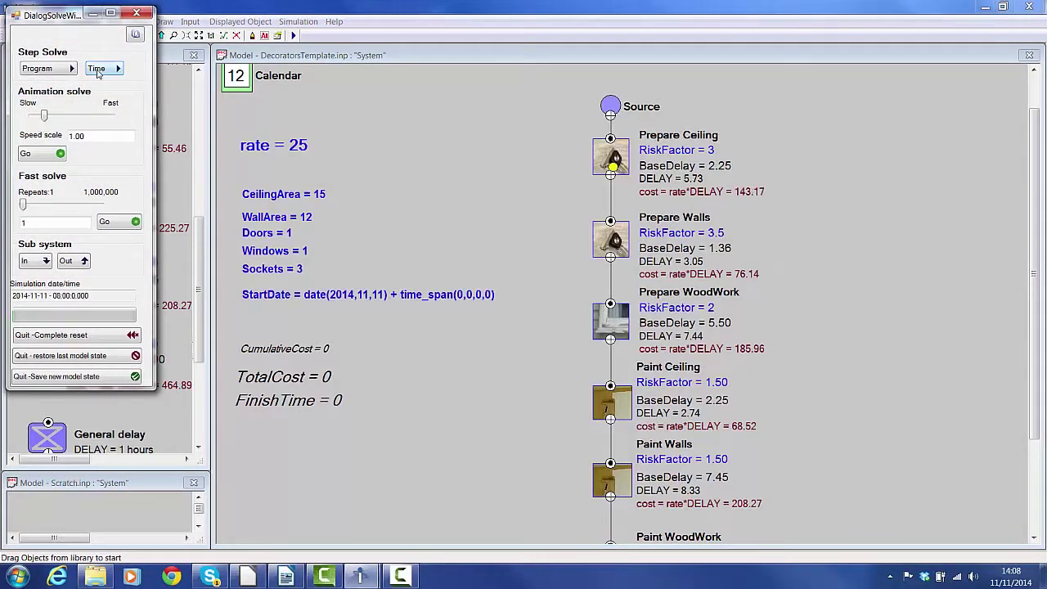
left_click(98, 71)
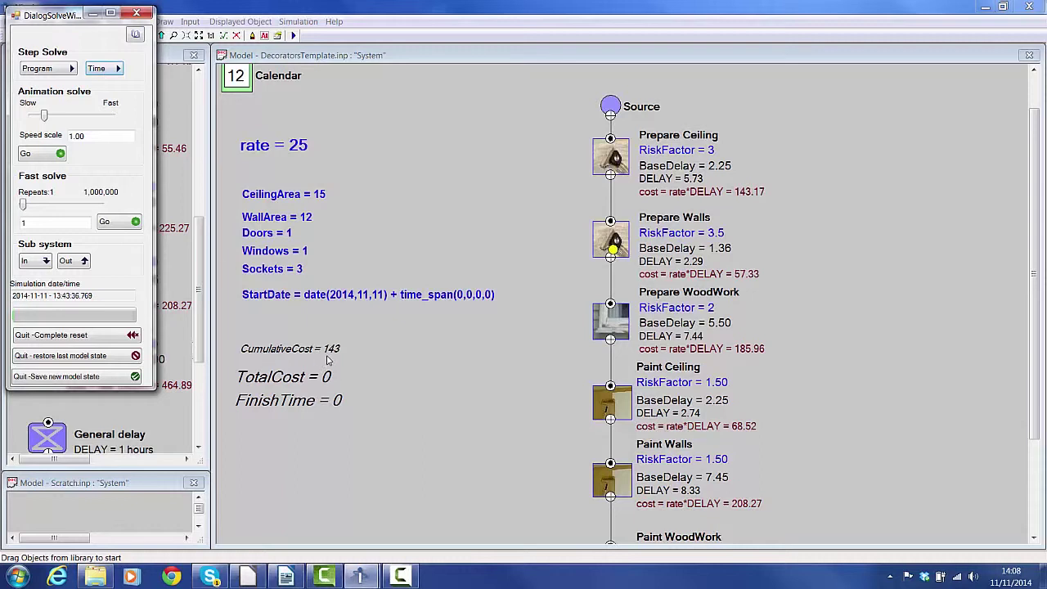
left_click(98, 71)
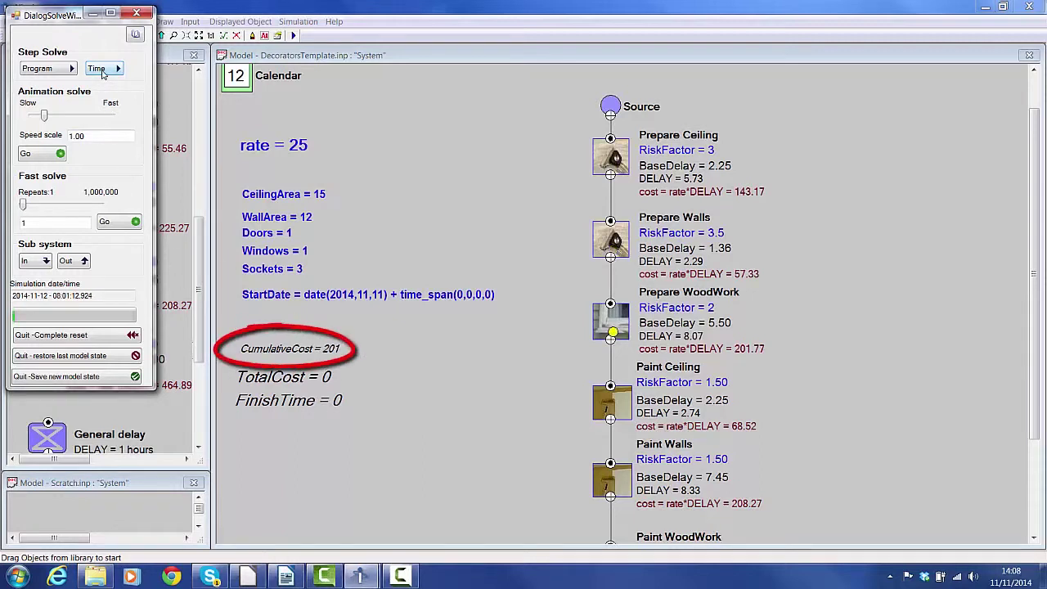
left_click(98, 70)
left_click(100, 71)
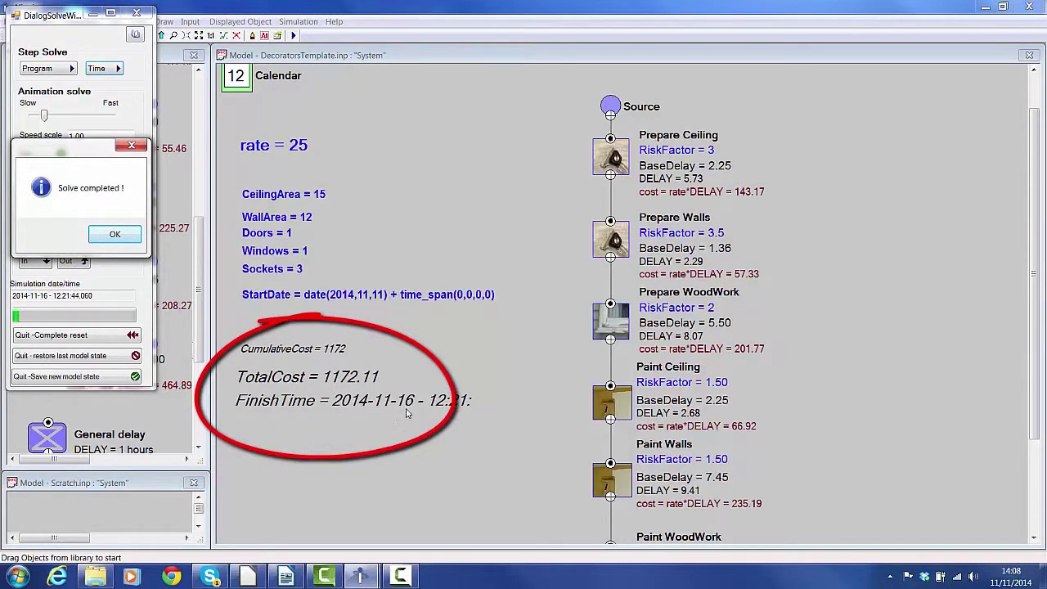
left_click(124, 240)
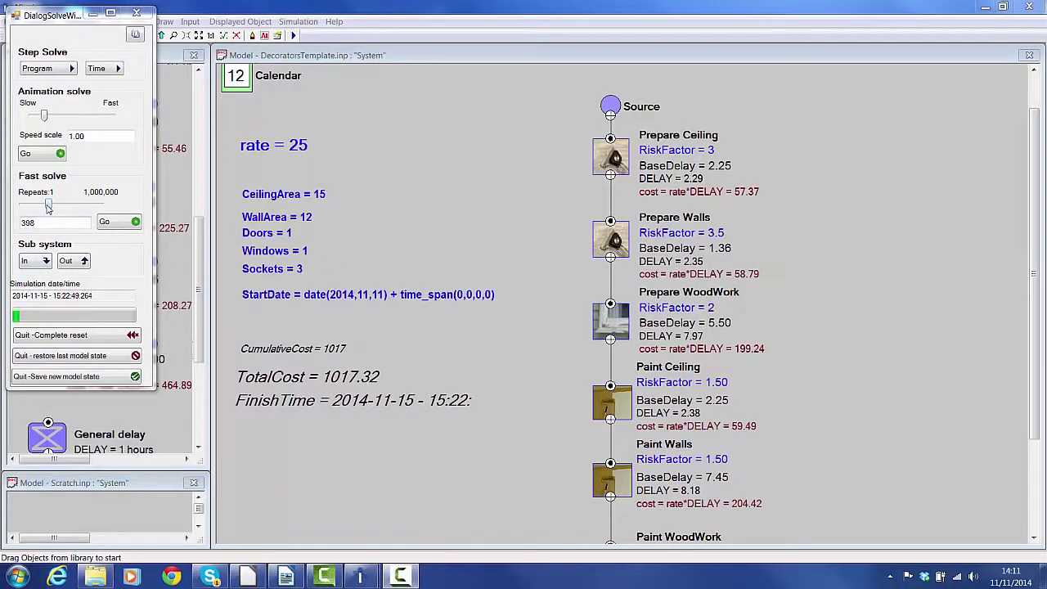
Run a fast solve of the model with 1584 repeats
left_click_drag(48, 208, 63, 208)
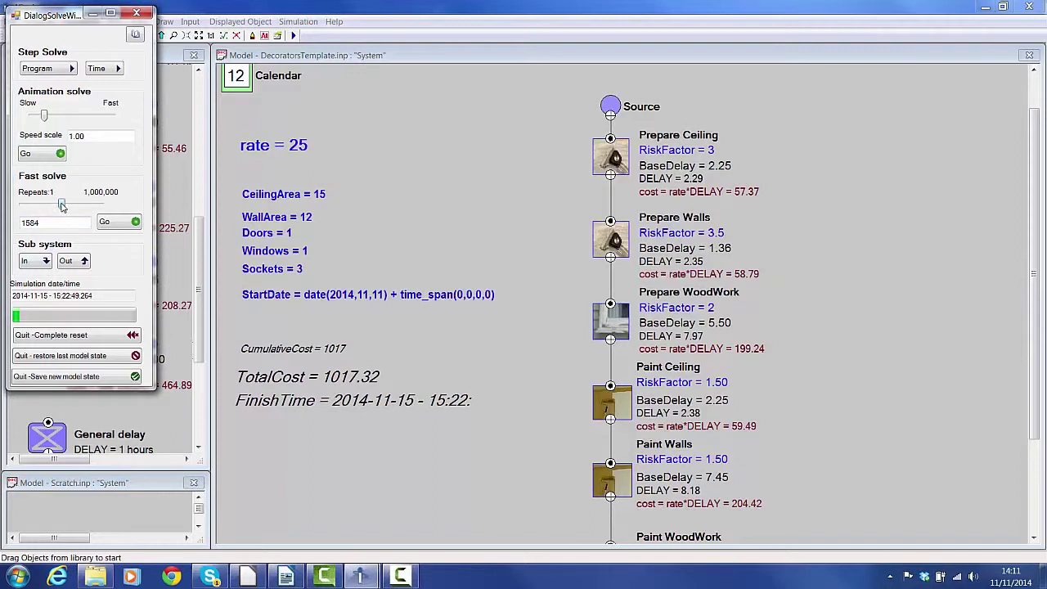
left_click(117, 226)
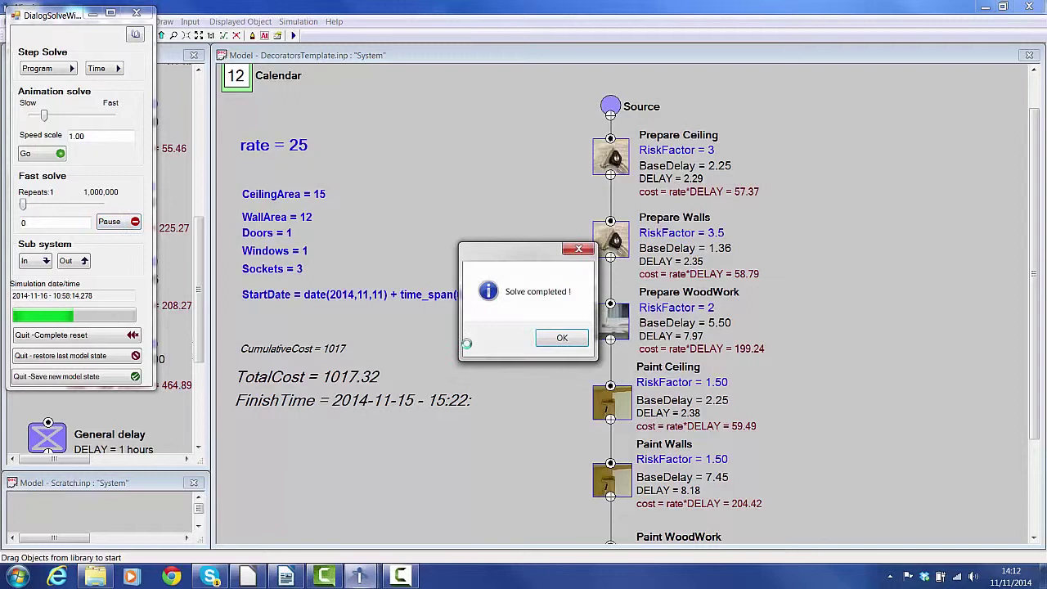
Dismiss the solve completion message, examine the TotalCost histogram with its mean and standard deviation, and close its graph windows
left_click(560, 340)
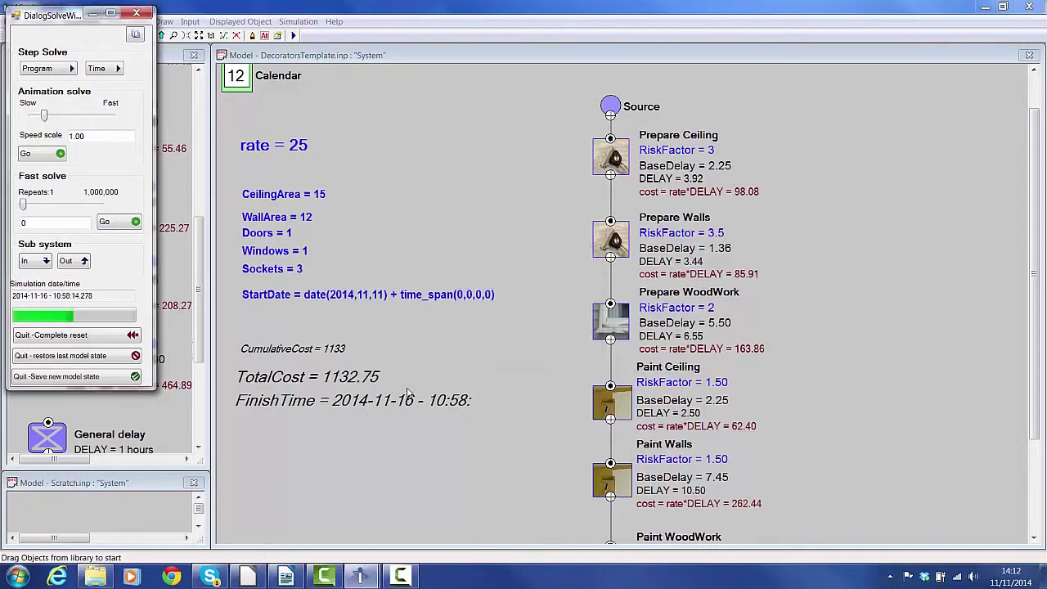
double_click(342, 380)
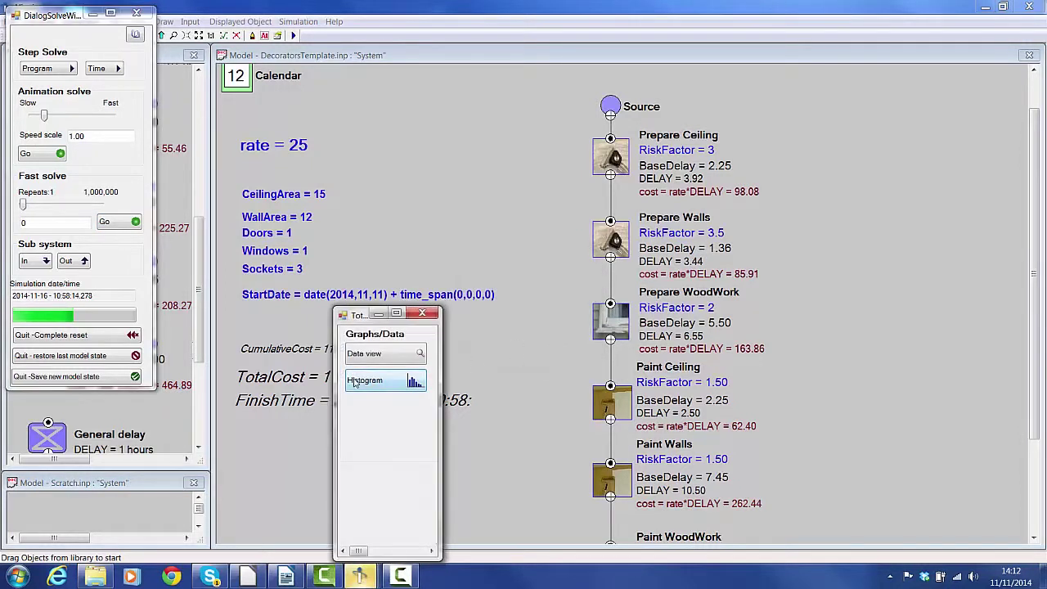
left_click(364, 383)
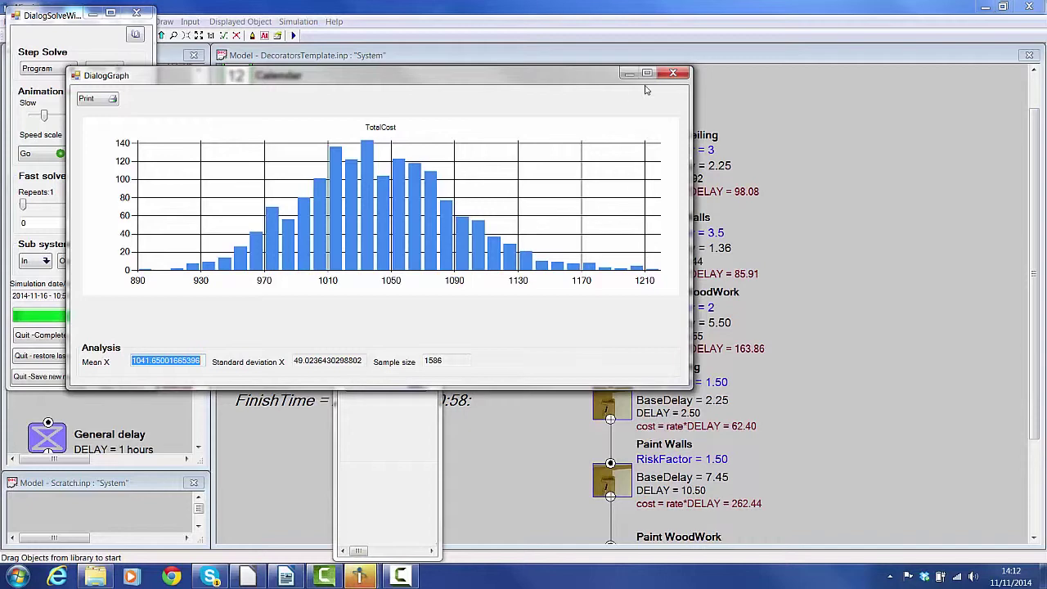
left_click(673, 73)
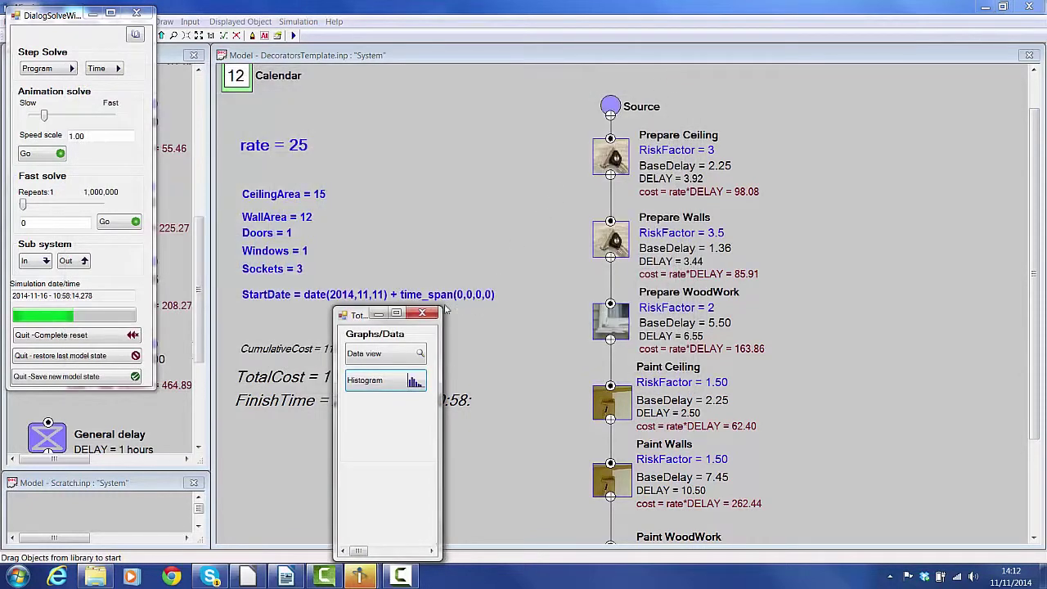
left_click(422, 314)
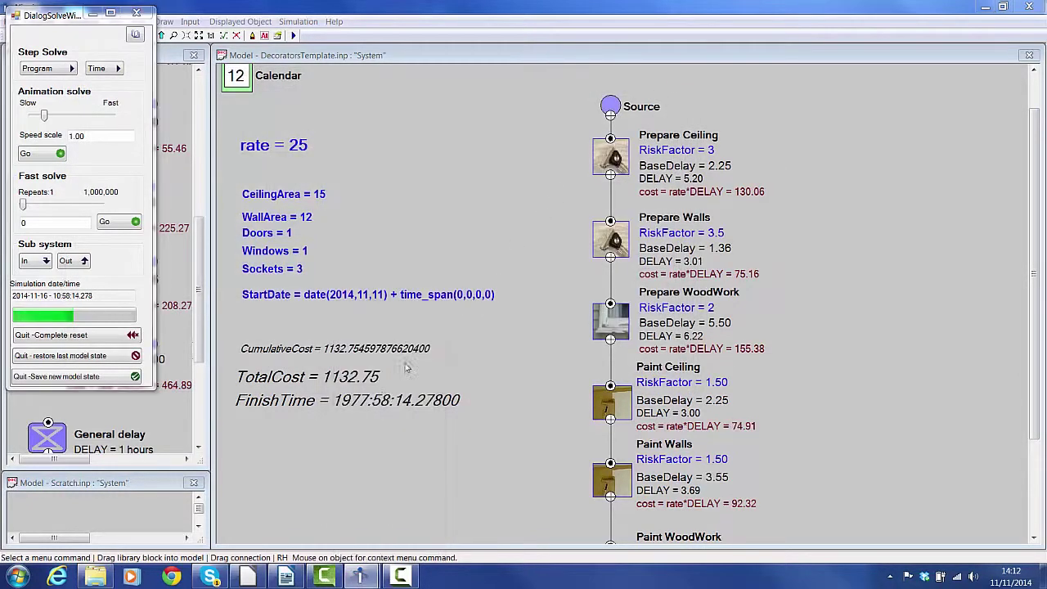
Examine the FinishTime histogram to see how the completion dates are distributed, and close its graph windows
left_click(376, 407)
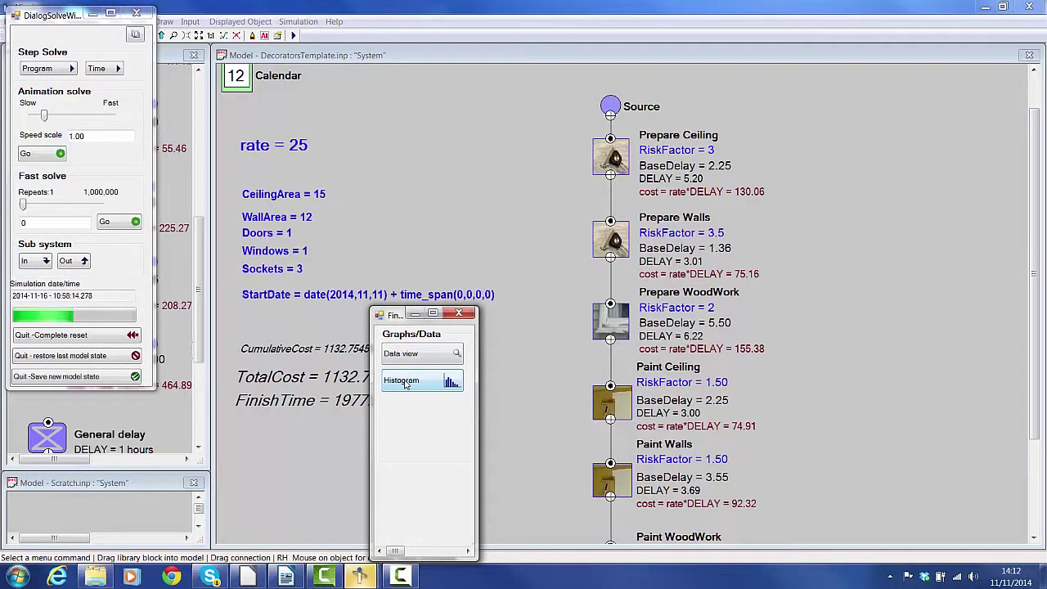
left_click(405, 382)
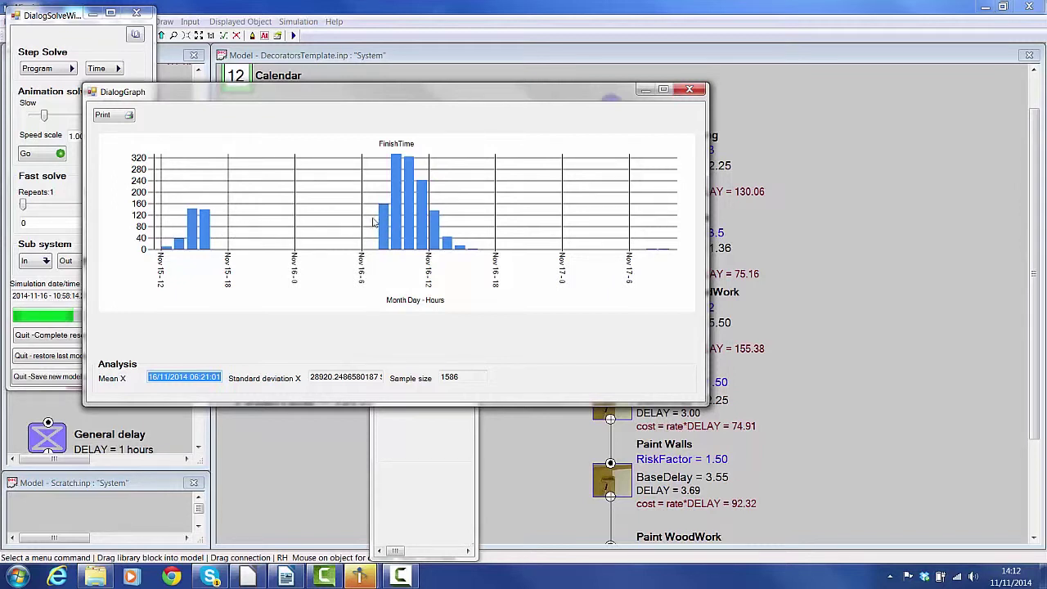
left_click(689, 90)
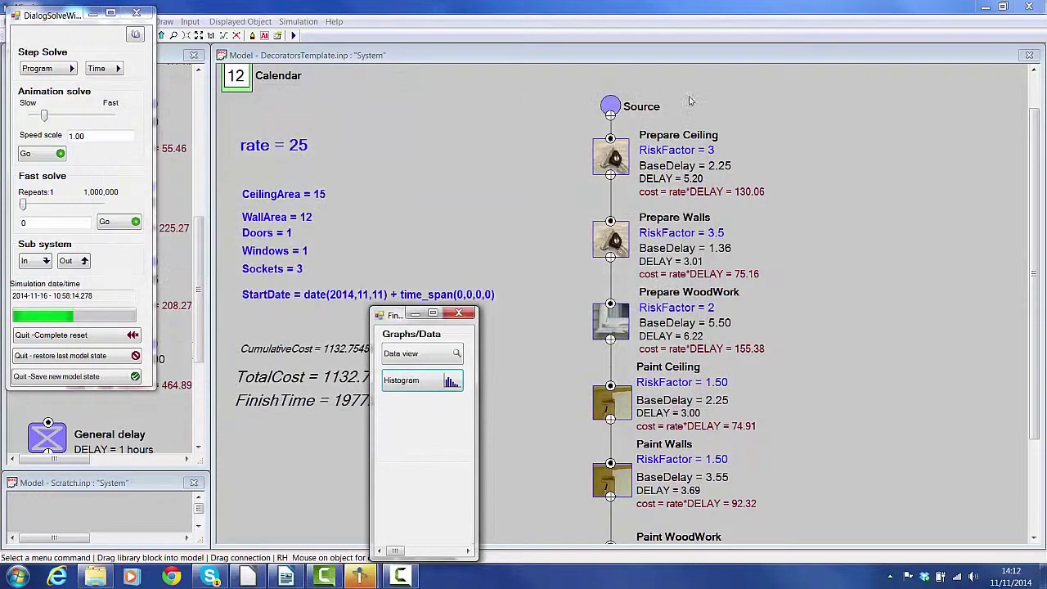
left_click(459, 314)
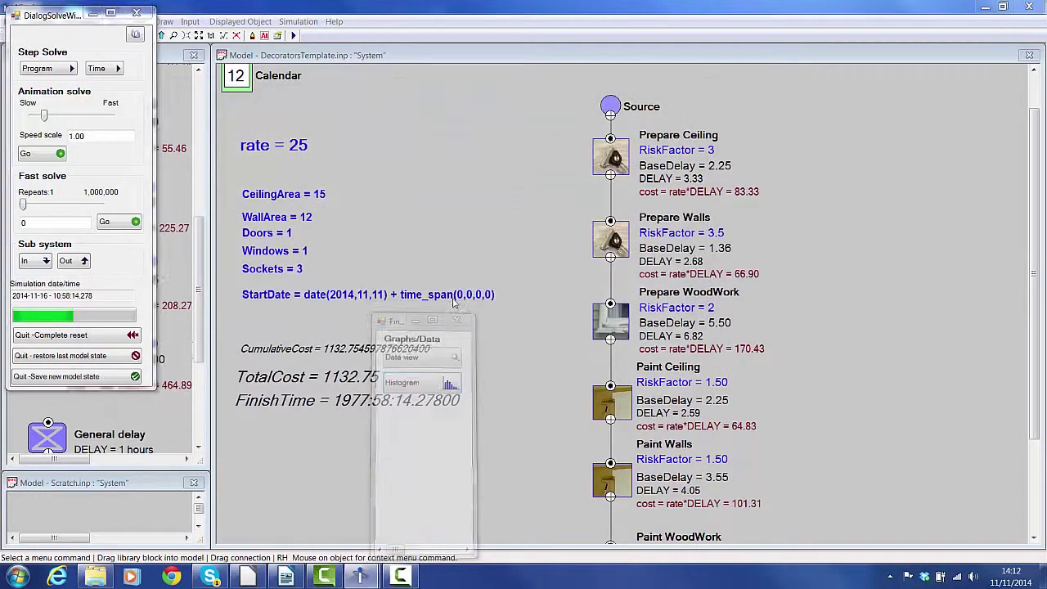